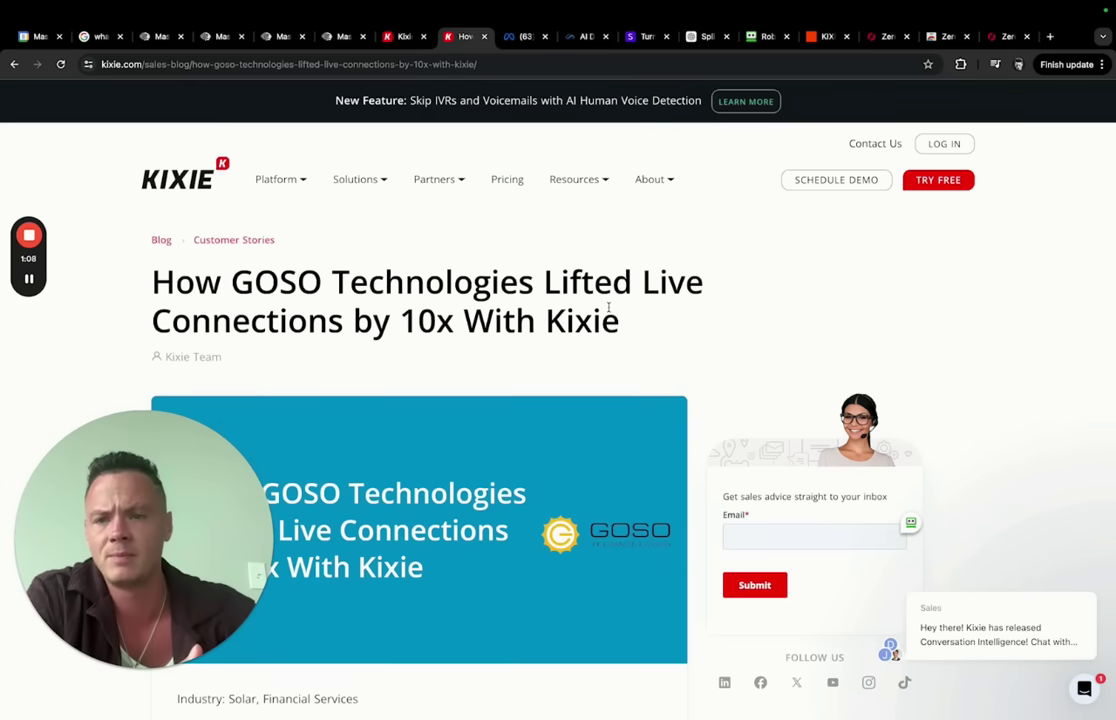
- Skim the GOSO Technologies customer story on the Kixie blog from the challenge through the results
{"action": "scroll", "coordinate": [523, 455], "scroll_direction": "down", "scroll_amount": 10}
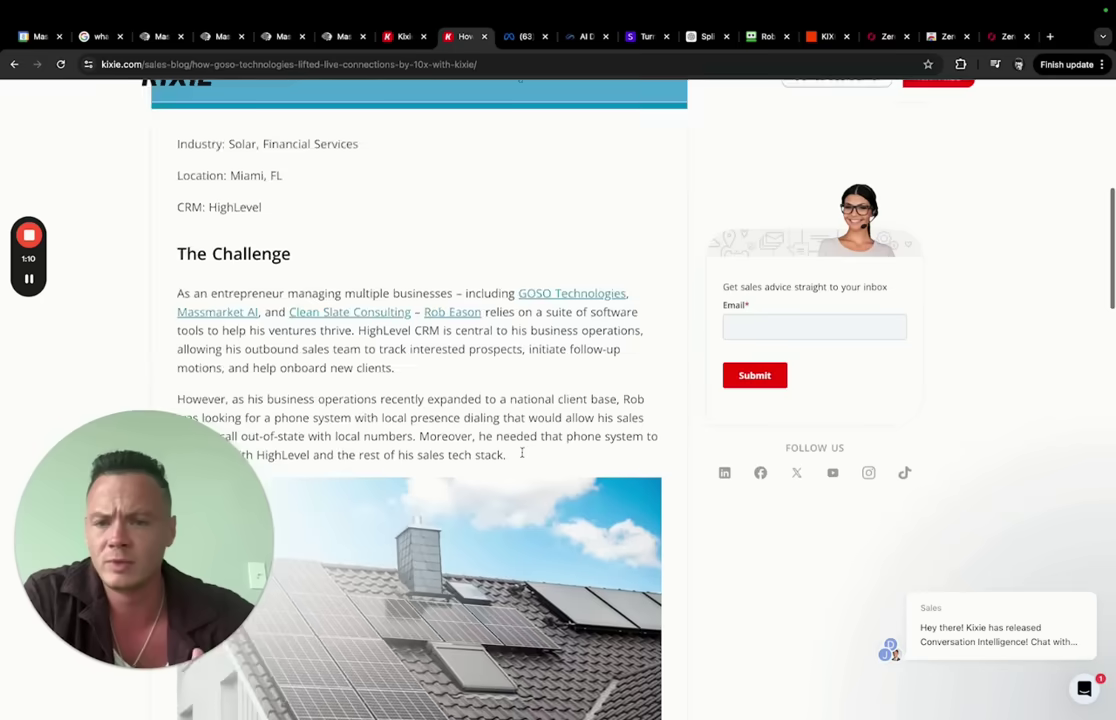
{"action": "scroll", "coordinate": [523, 453], "scroll_direction": "down", "scroll_amount": 10}
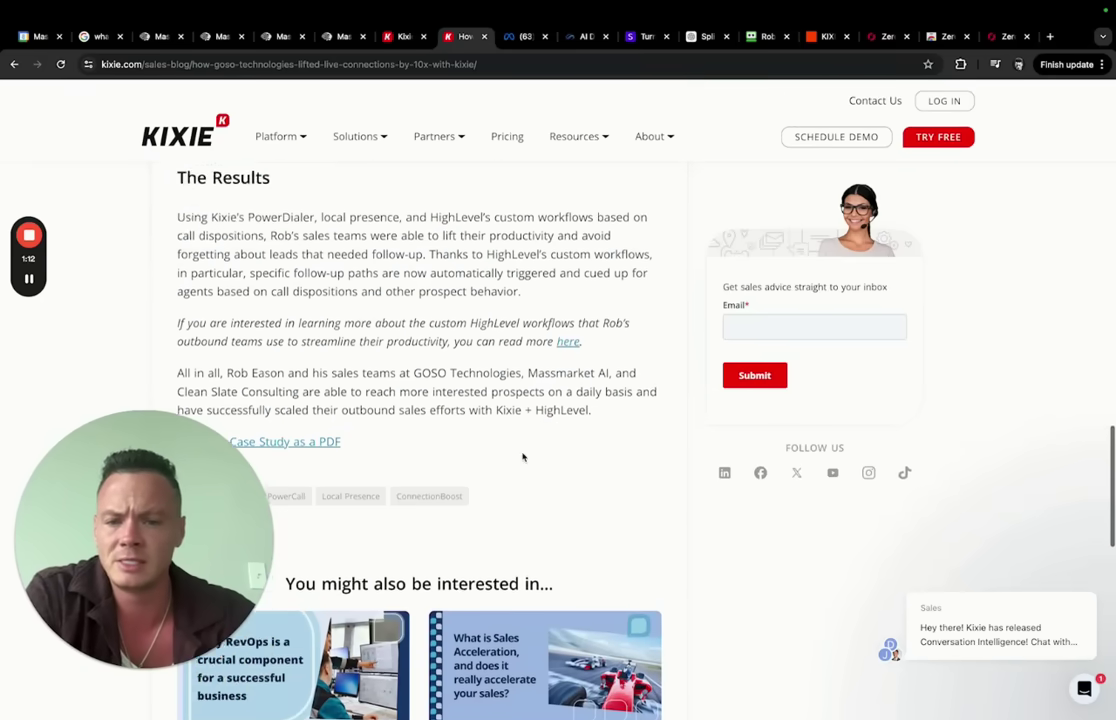
{"action": "scroll", "coordinate": [523, 457], "scroll_direction": "up", "scroll_amount": 20}
{"action": "scroll", "coordinate": [523, 457], "scroll_direction": "up", "scroll_amount": 5}
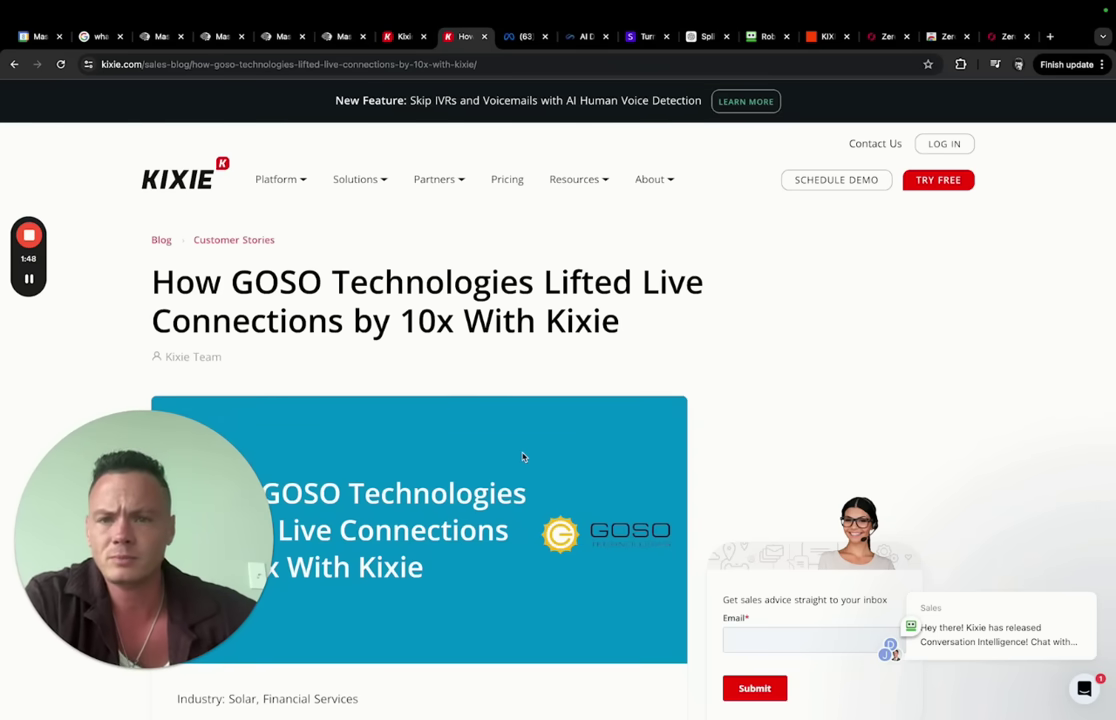
- Bring up the "Add Disposition to Notes and Kixie Refresher" workflow and look over its overall structure
{"action": "left_click", "coordinate": [149, 37]}
{"action": "left_click", "coordinate": [210, 37]}
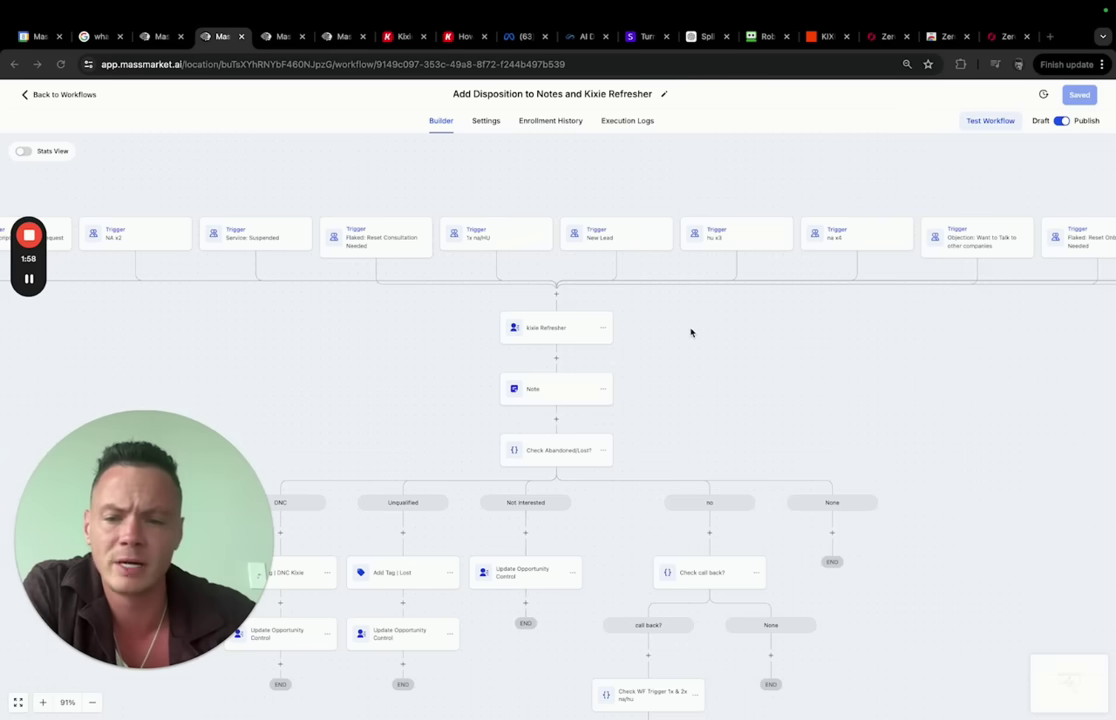
{"action": "scroll", "coordinate": [690, 332], "scroll_direction": "down", "scroll_amount": 10}
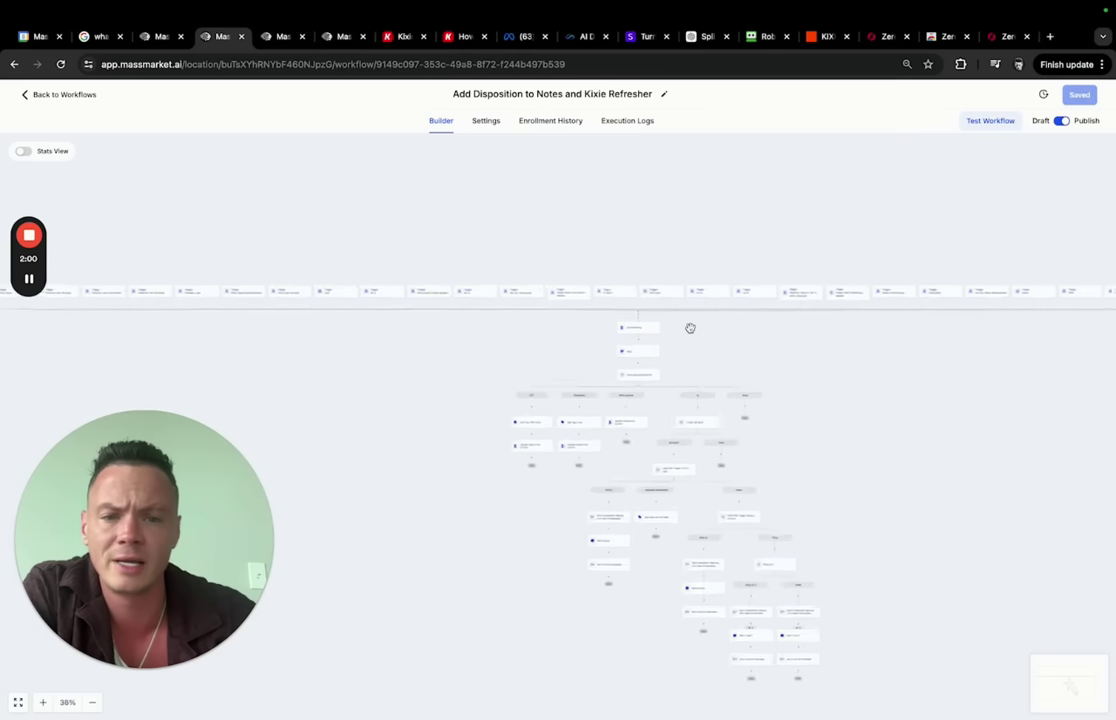
{"action": "scroll", "coordinate": [690, 332], "scroll_direction": "up", "scroll_amount": 1}
{"action": "scroll", "coordinate": [690, 332], "scroll_direction": "down", "scroll_amount": 2}
{"action": "scroll", "coordinate": [690, 330], "scroll_direction": "up", "scroll_amount": 5}
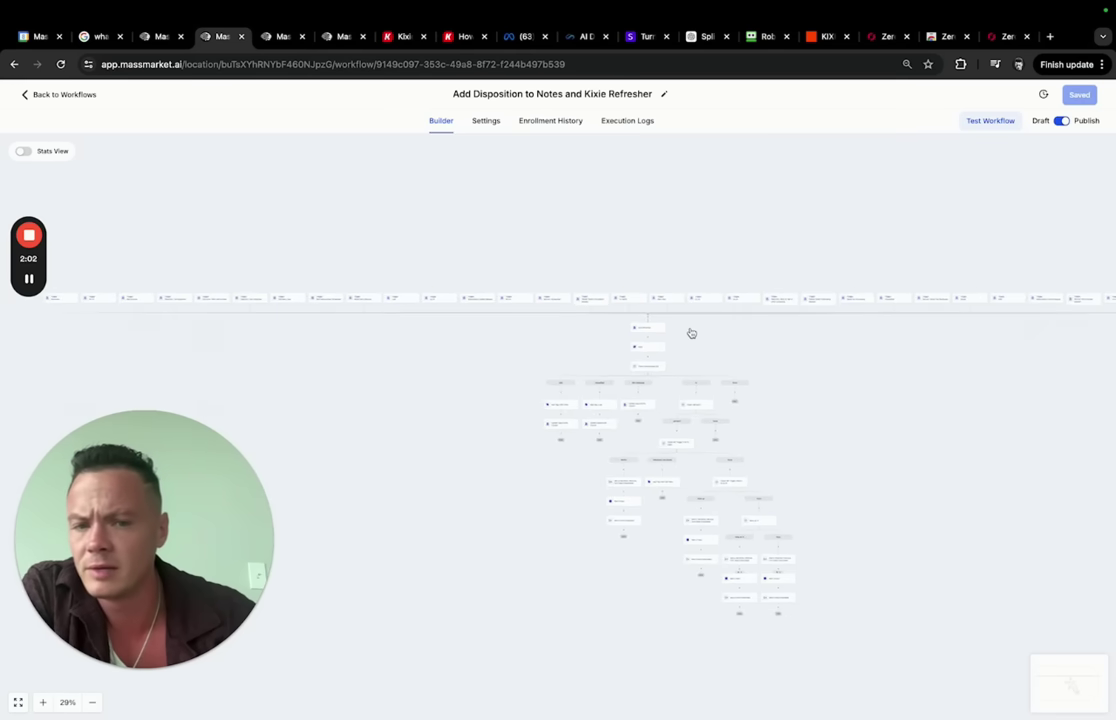
{"action": "scroll", "coordinate": [690, 328], "scroll_direction": "up", "scroll_amount": 5}
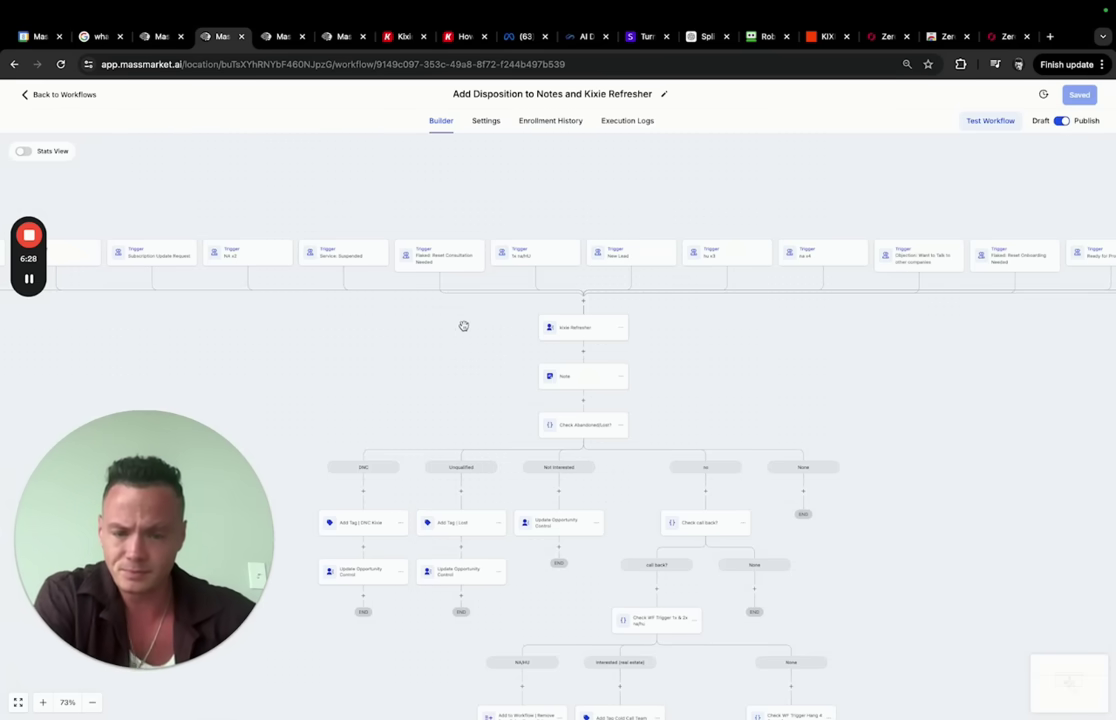
- Examine the workflow's row of disposition triggers and the Kixie Refresher, Note and Check Abandoned/Lost? actions
{"action": "left_click_drag", "start_coordinate": [318, 283], "coordinate": [363, 281]}
{"action": "scroll", "coordinate": [363, 281], "scroll_direction": "left", "scroll_amount": 5}
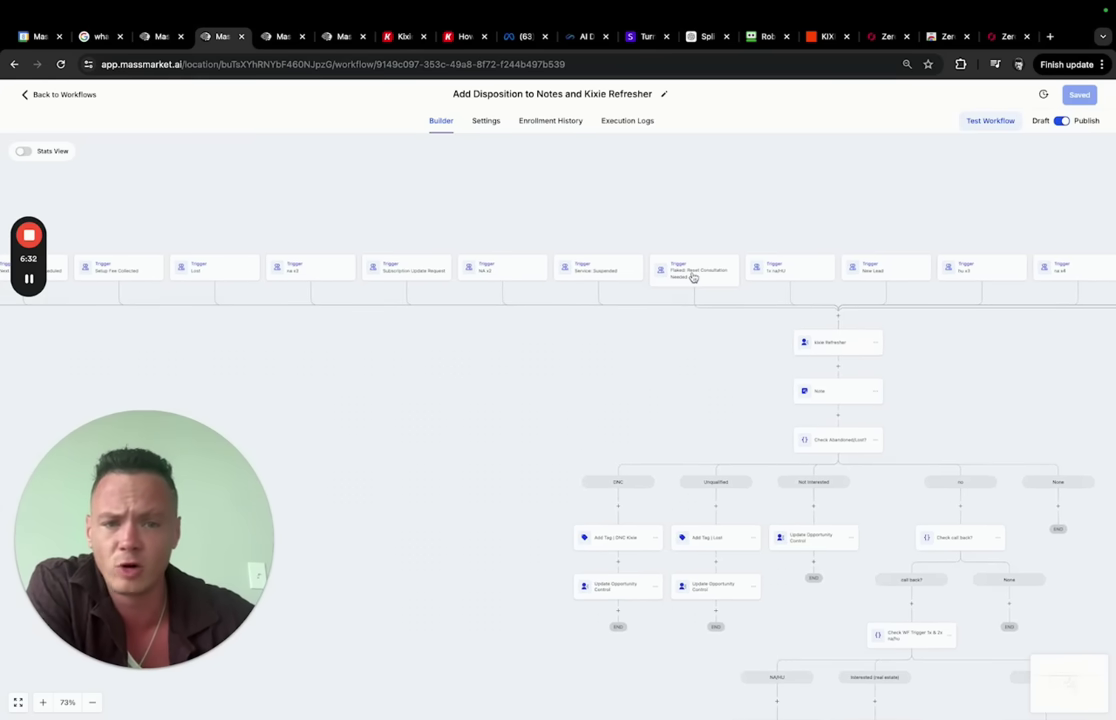
{"action": "scroll", "coordinate": [692, 279], "scroll_direction": "right", "scroll_amount": 12}
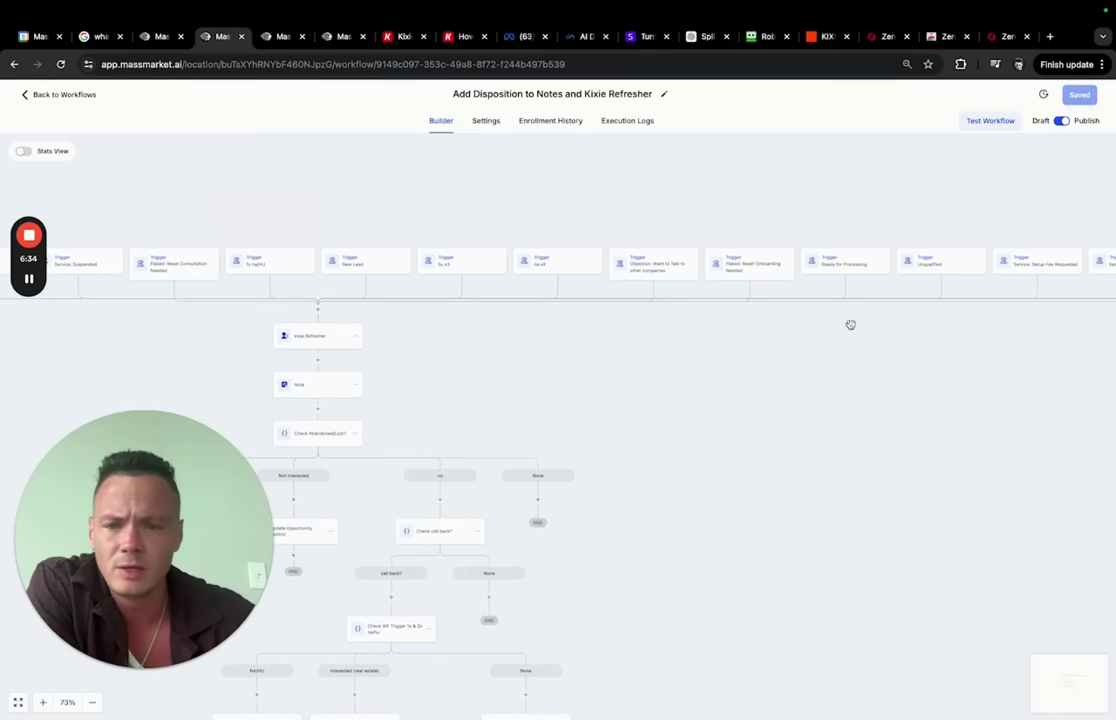
{"action": "scroll", "coordinate": [530, 451], "scroll_direction": "down", "scroll_amount": 3}
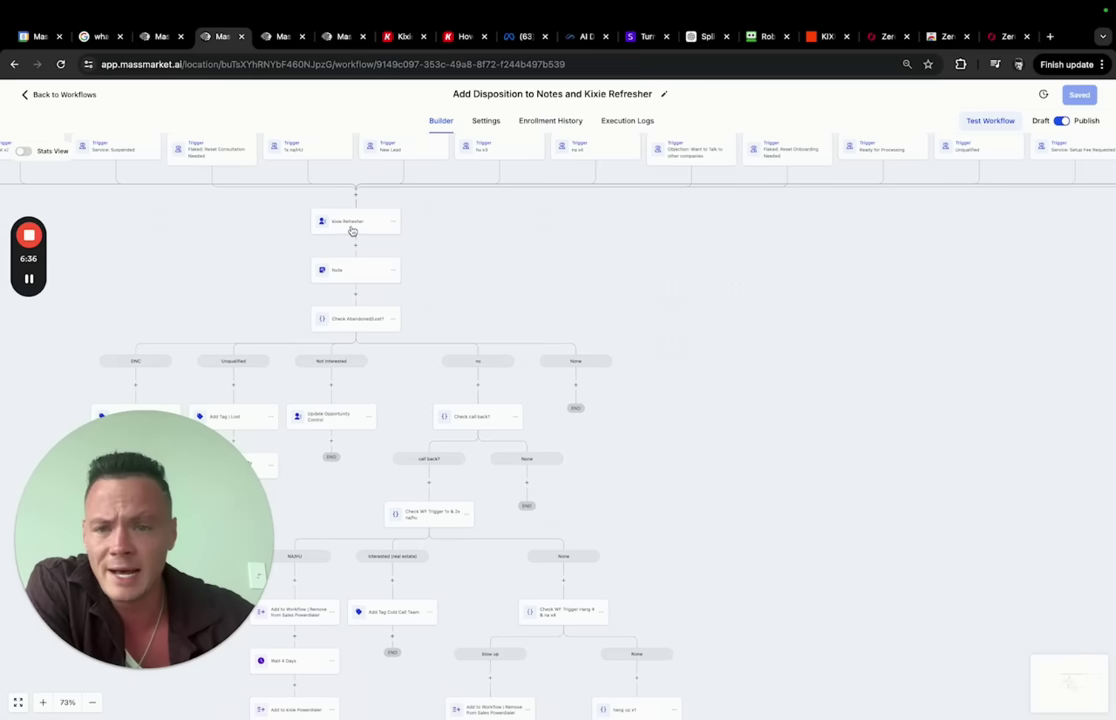
{"action": "scroll", "coordinate": [540, 259], "scroll_direction": "down", "scroll_amount": 3}
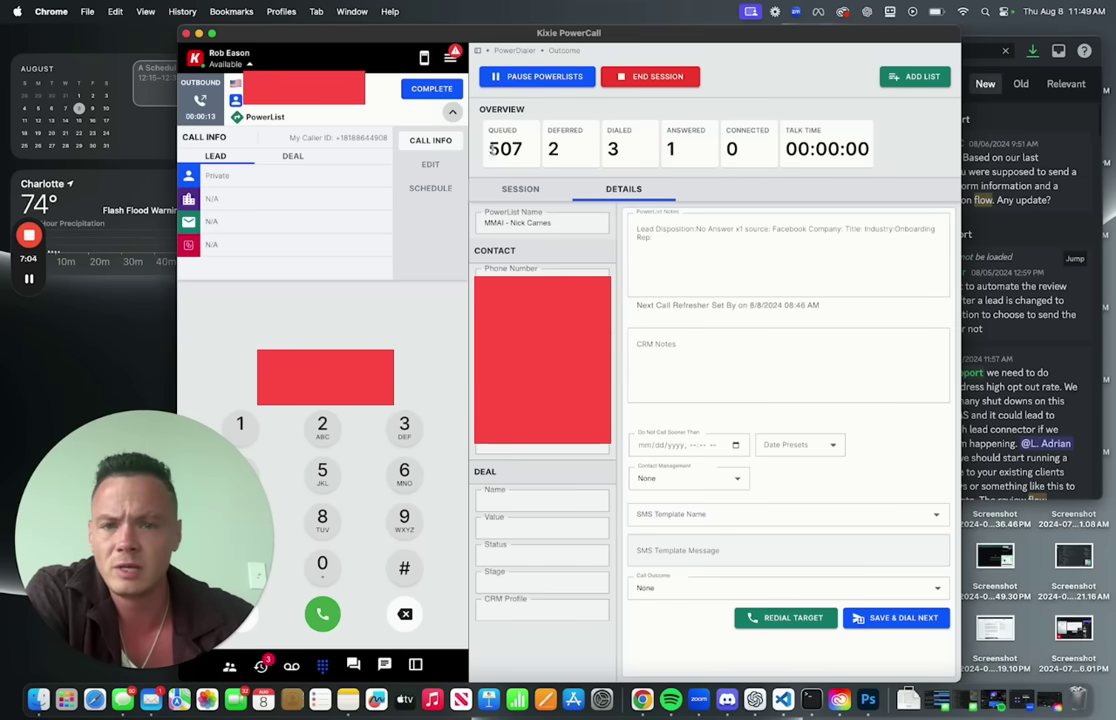
- Show the powerlists and reserved contacts of the current PowerDialer session in Kixie PowerCall
{"action": "left_click", "coordinate": [503, 195]}
{"action": "scroll", "coordinate": [510, 450], "scroll_direction": "down", "scroll_amount": 5}
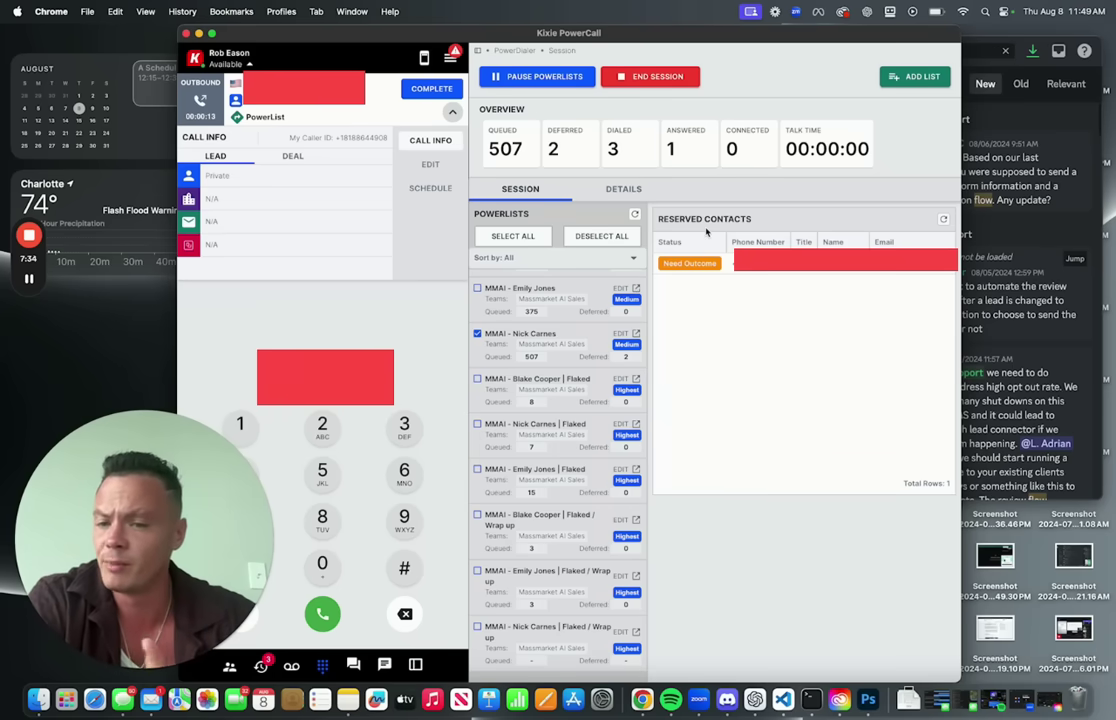
- Return to the disposition workflow and examine its DNC, Unqualified, Not Interested and call back branches down to the wait and re-add actions
{"action": "key", "text": "ctrl+Right"}
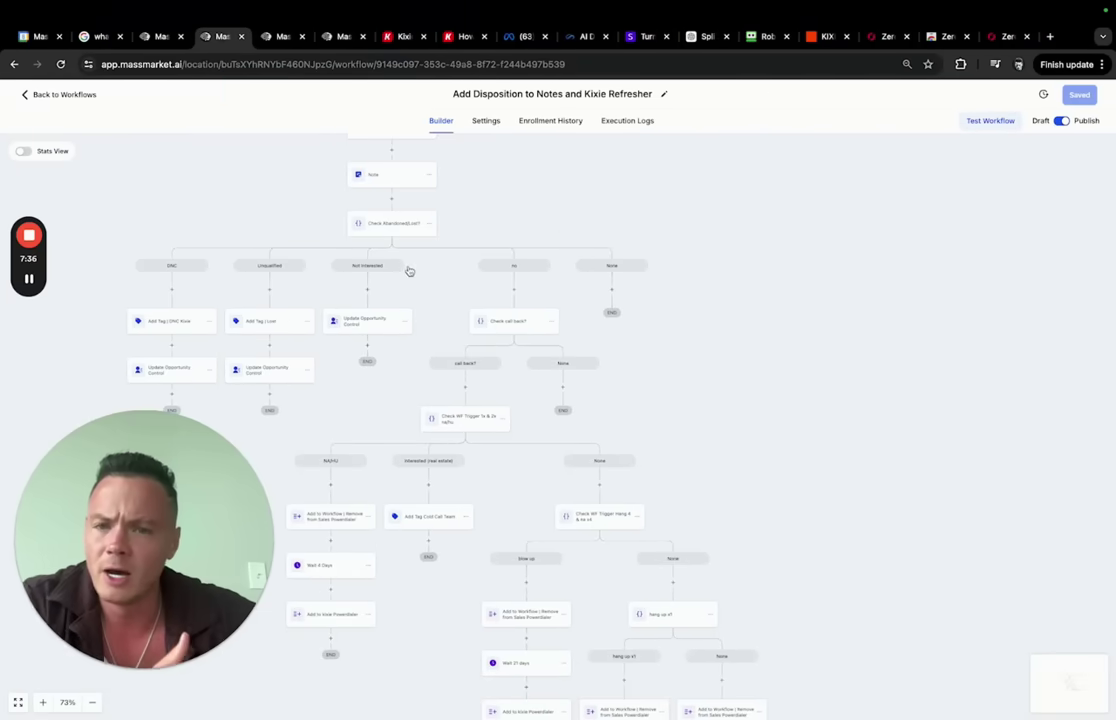
{"action": "scroll", "coordinate": [390, 273], "scroll_direction": "up", "scroll_amount": 5}
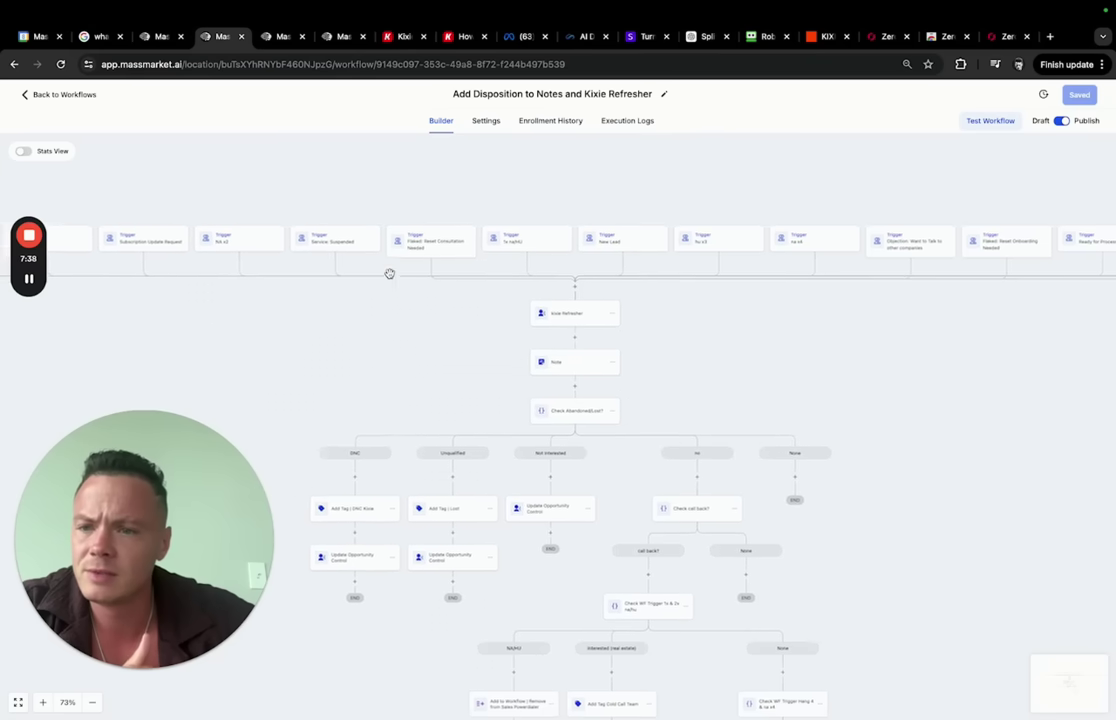
{"action": "scroll", "coordinate": [390, 273], "scroll_direction": "down", "scroll_amount": 5}
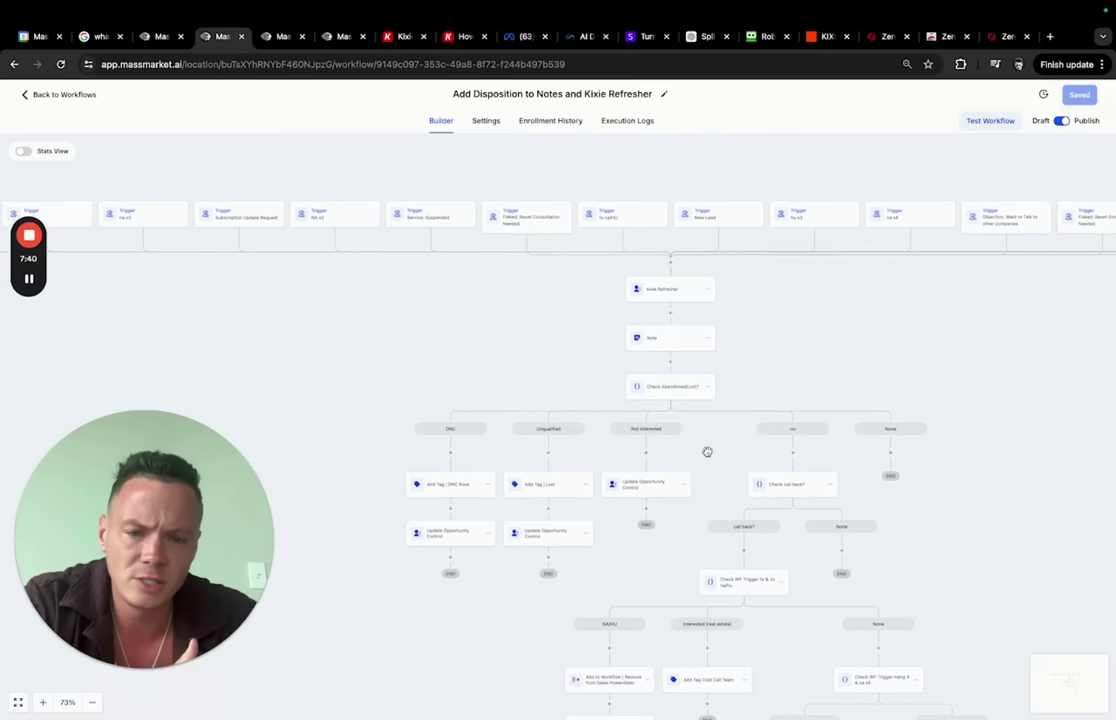
{"action": "scroll", "coordinate": [665, 385], "scroll_direction": "down", "scroll_amount": 5}
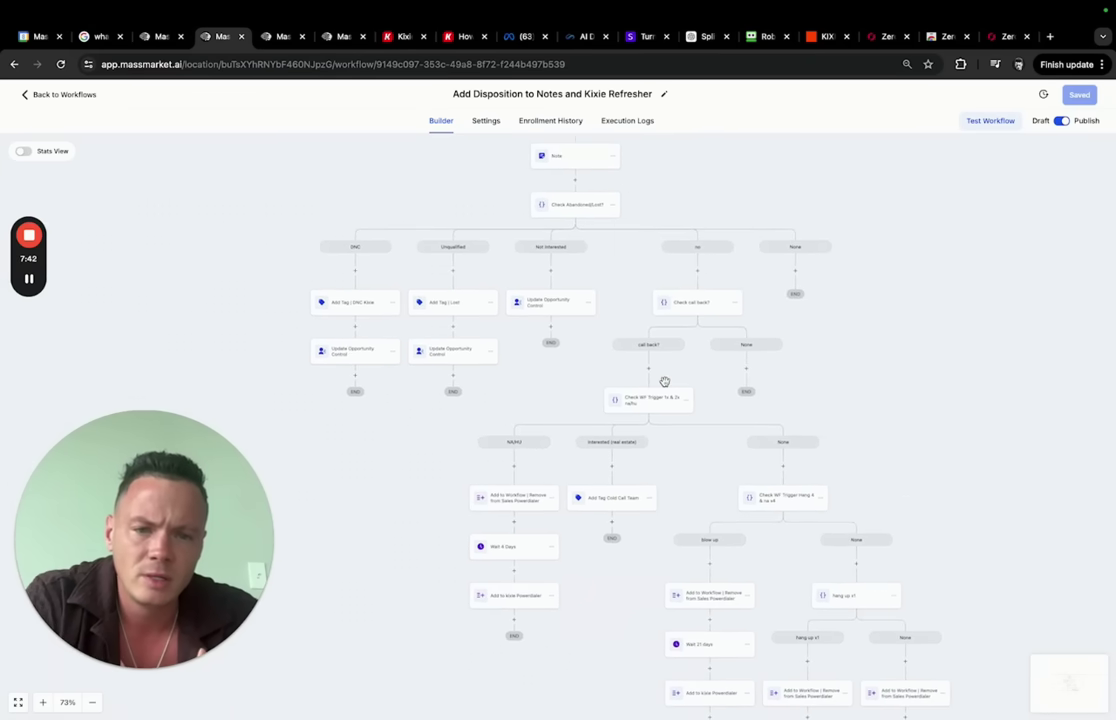
{"action": "scroll", "coordinate": [665, 382], "scroll_direction": "down", "scroll_amount": 2}
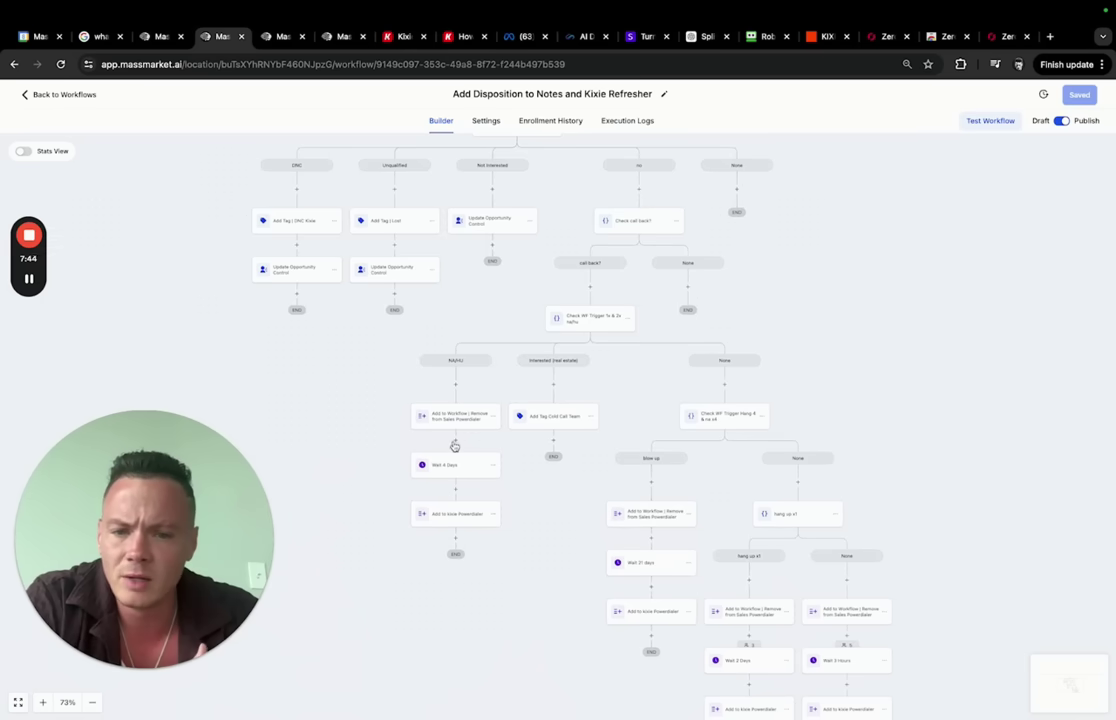
{"action": "scroll", "coordinate": [640, 252], "scroll_direction": "up", "scroll_amount": 5}
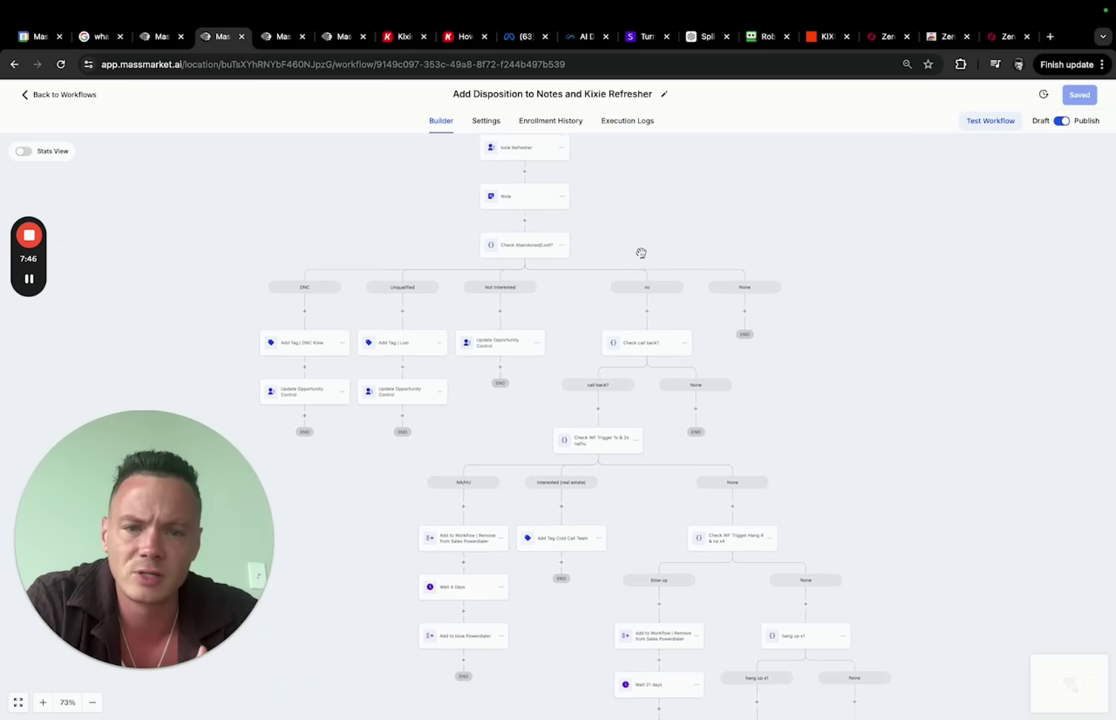
{"action": "scroll", "coordinate": [687, 466], "scroll_direction": "down", "scroll_amount": 3}
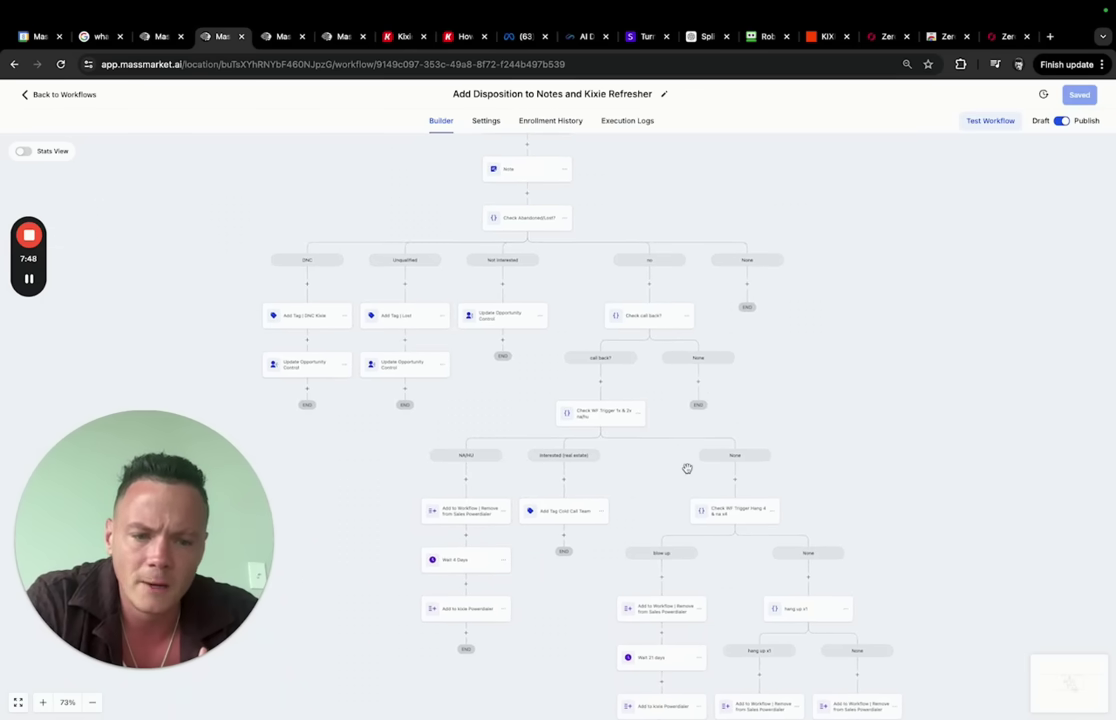
{"action": "scroll", "coordinate": [688, 472], "scroll_direction": "down", "scroll_amount": 3}
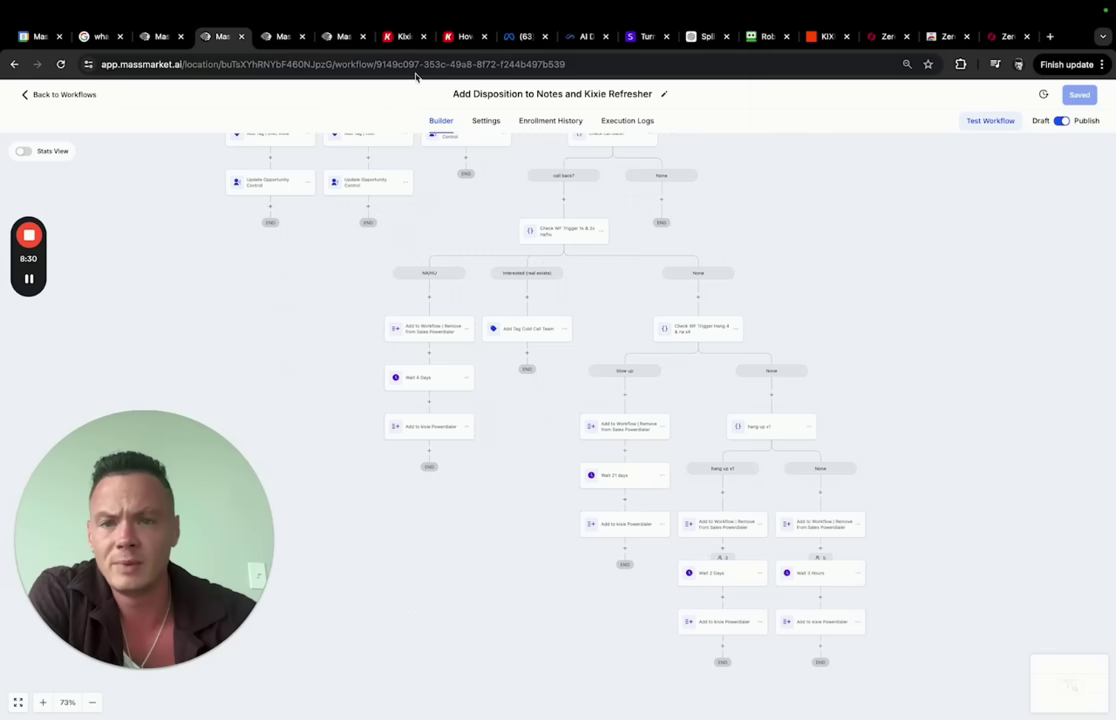
- Switch to Zapier and review the zaps in the KIXIE SETUP folder that send leads to the Kixie Powerdialer
{"action": "left_click", "coordinate": [818, 45]}
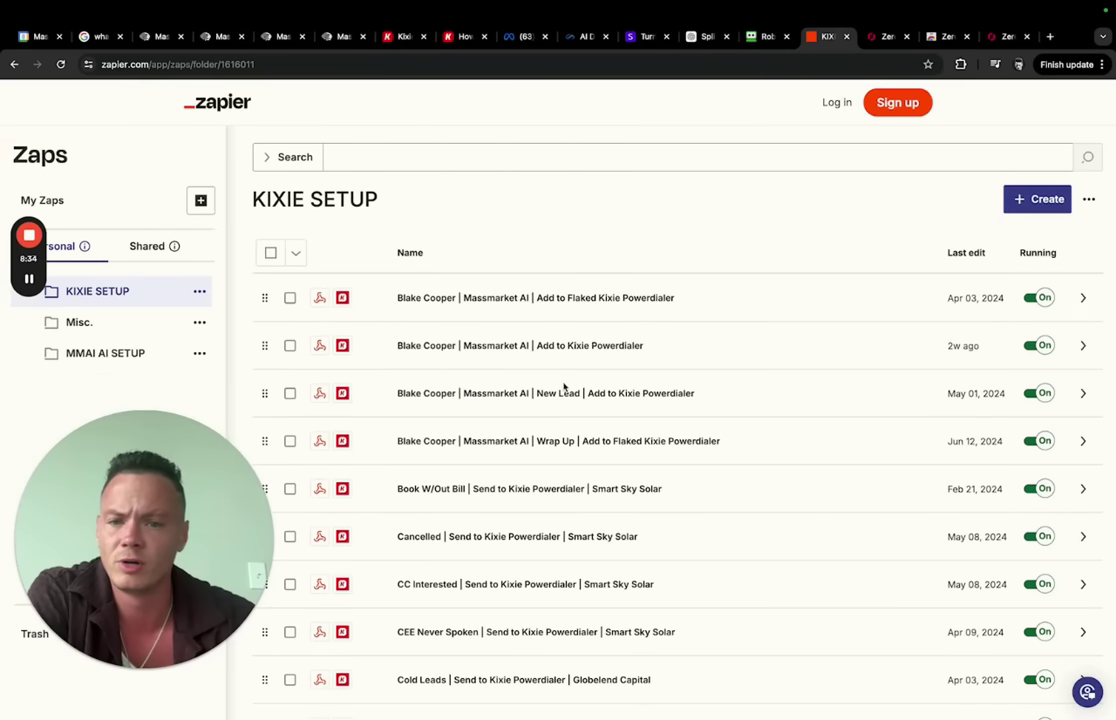
{"action": "scroll", "coordinate": [564, 385], "scroll_direction": "down", "scroll_amount": 2}
{"action": "scroll", "coordinate": [564, 385], "scroll_direction": "up", "scroll_amount": 1}
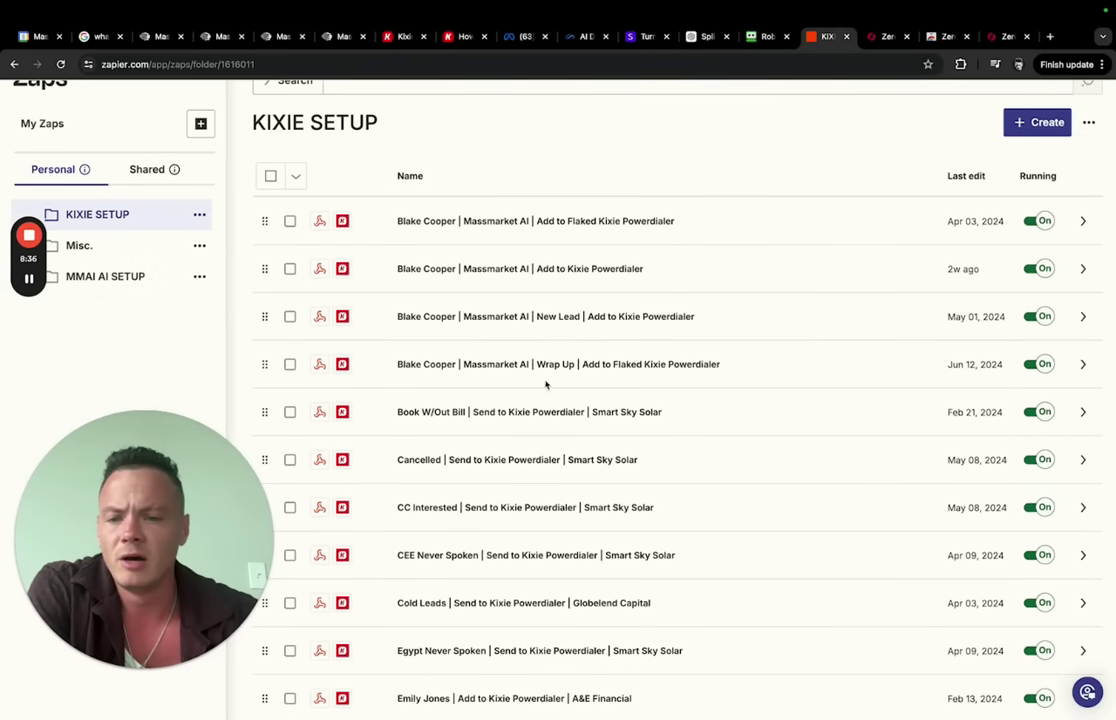
{"action": "scroll", "coordinate": [660, 414], "scroll_direction": "down", "scroll_amount": 2}
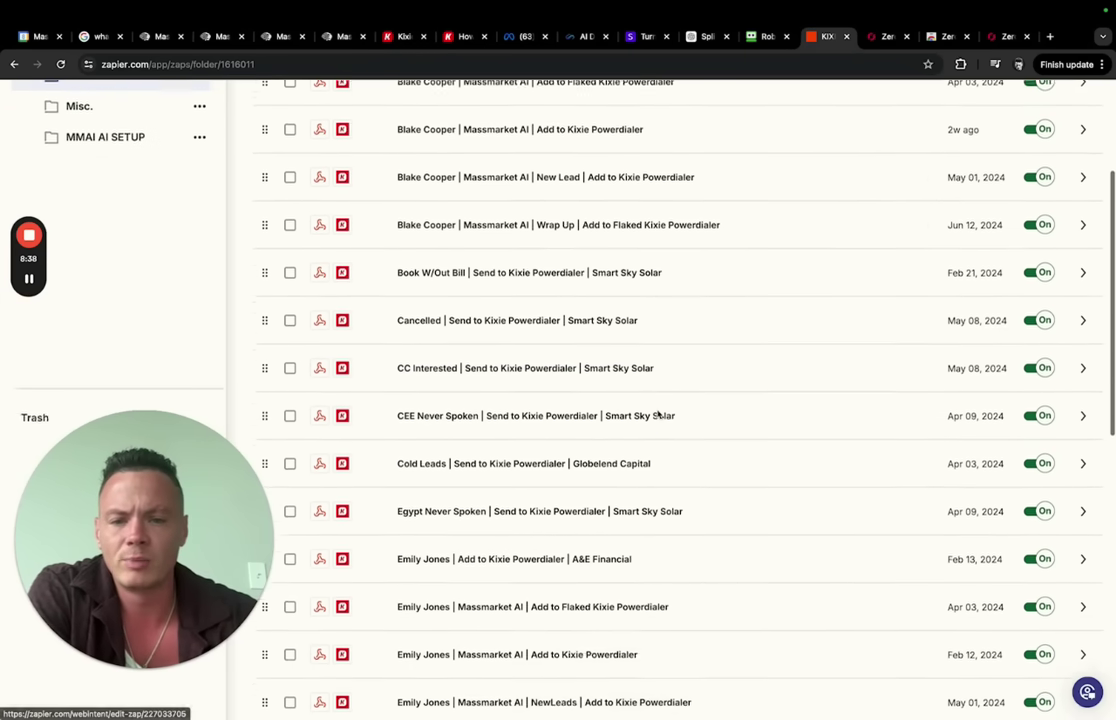
{"action": "scroll", "coordinate": [658, 414], "scroll_direction": "up", "scroll_amount": 3}
{"action": "scroll", "coordinate": [658, 414], "scroll_direction": "down", "scroll_amount": 2}
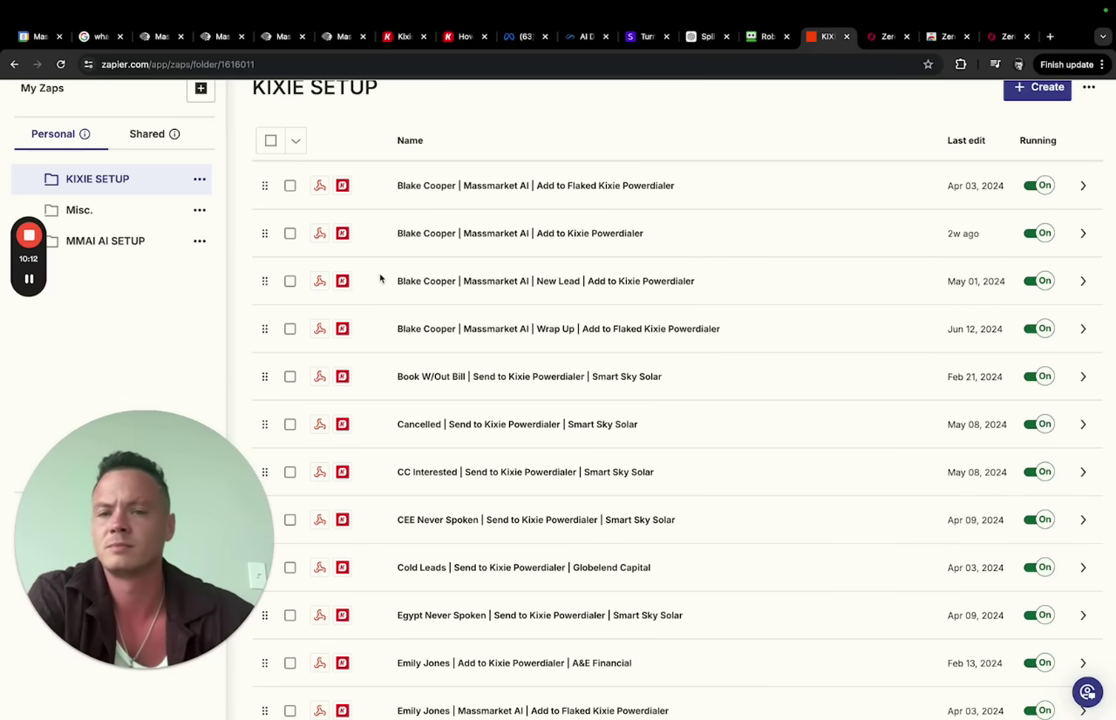
{"action": "scroll", "coordinate": [445, 315], "scroll_direction": "down", "scroll_amount": 1}
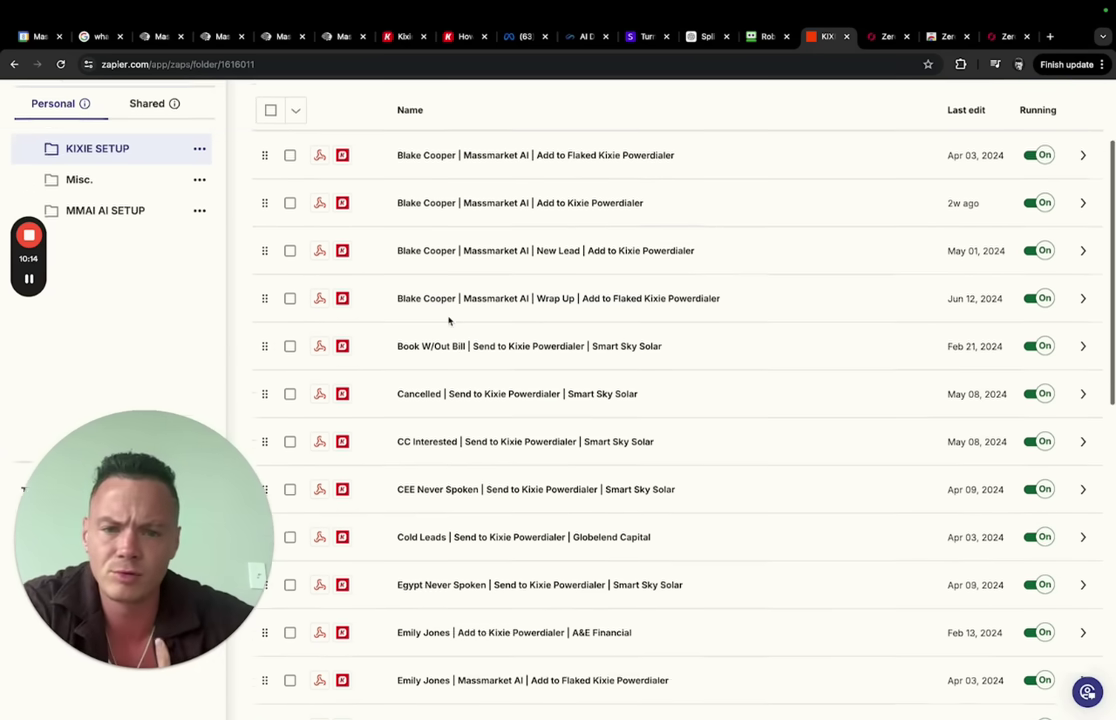
{"action": "scroll", "coordinate": [448, 321], "scroll_direction": "up", "scroll_amount": 5}
- Go back to the "Add Disposition to Notes and Kixie Refresher" workflow and review its path from the triggers to the powerdialer actions
{"action": "left_click", "coordinate": [213, 37]}
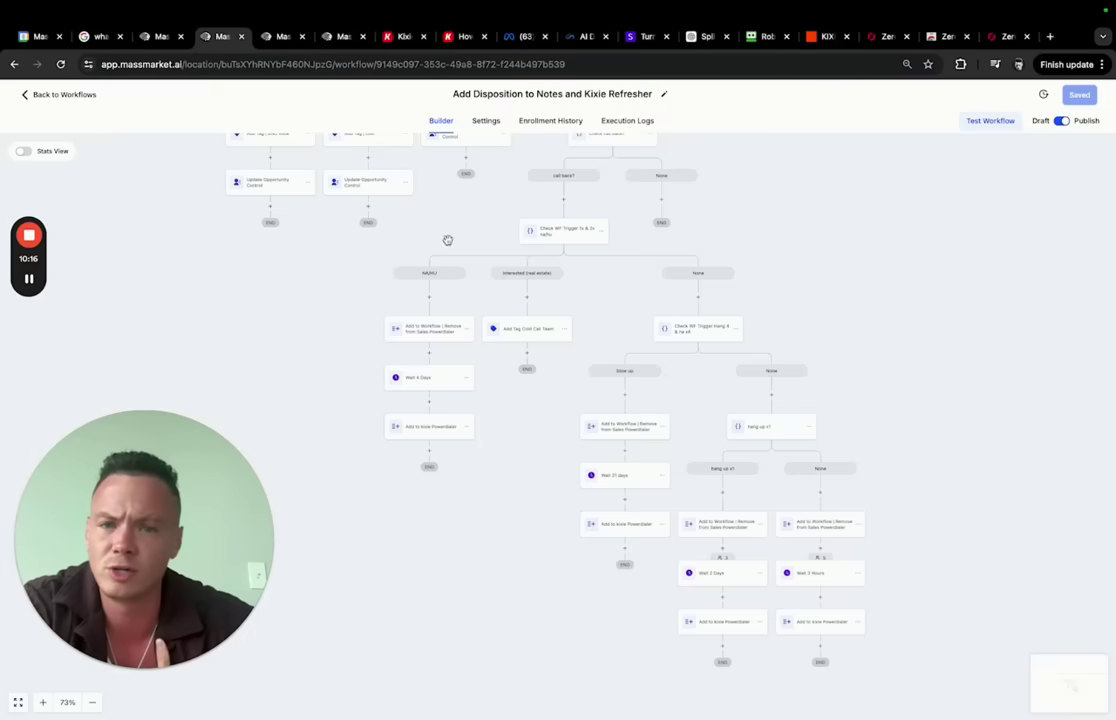
{"action": "scroll", "coordinate": [553, 222], "scroll_direction": "up", "scroll_amount": 8}
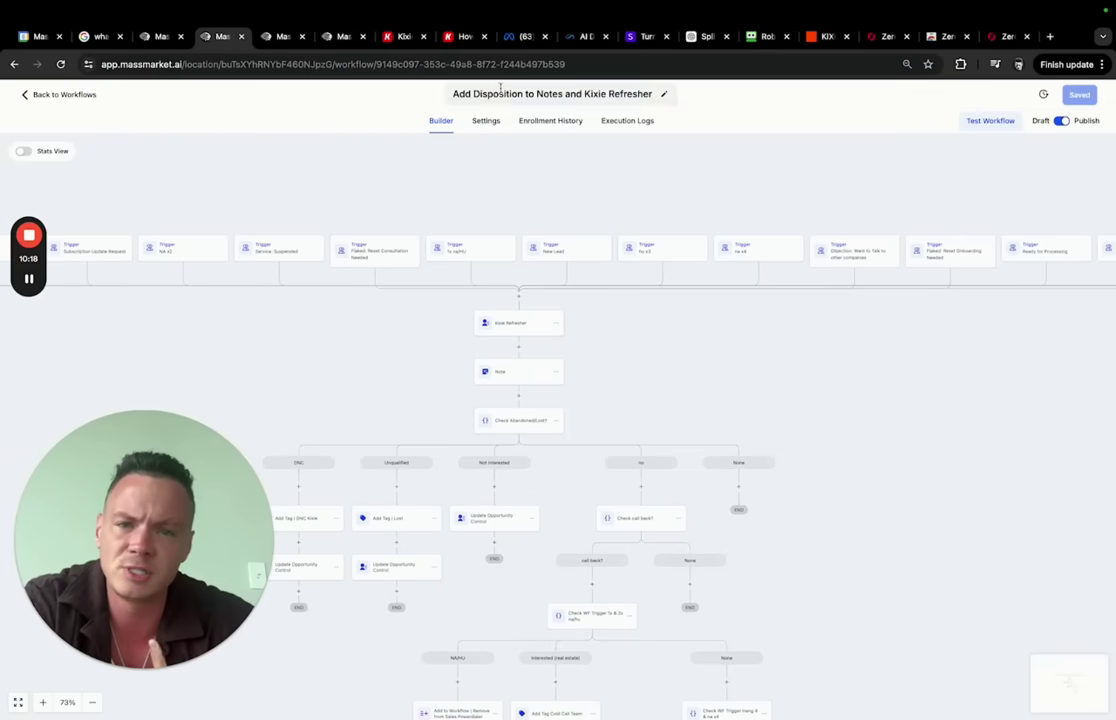
{"action": "scroll", "coordinate": [515, 465], "scroll_direction": "down", "scroll_amount": 5}
{"action": "scroll", "coordinate": [633, 598], "scroll_direction": "down", "scroll_amount": 1}
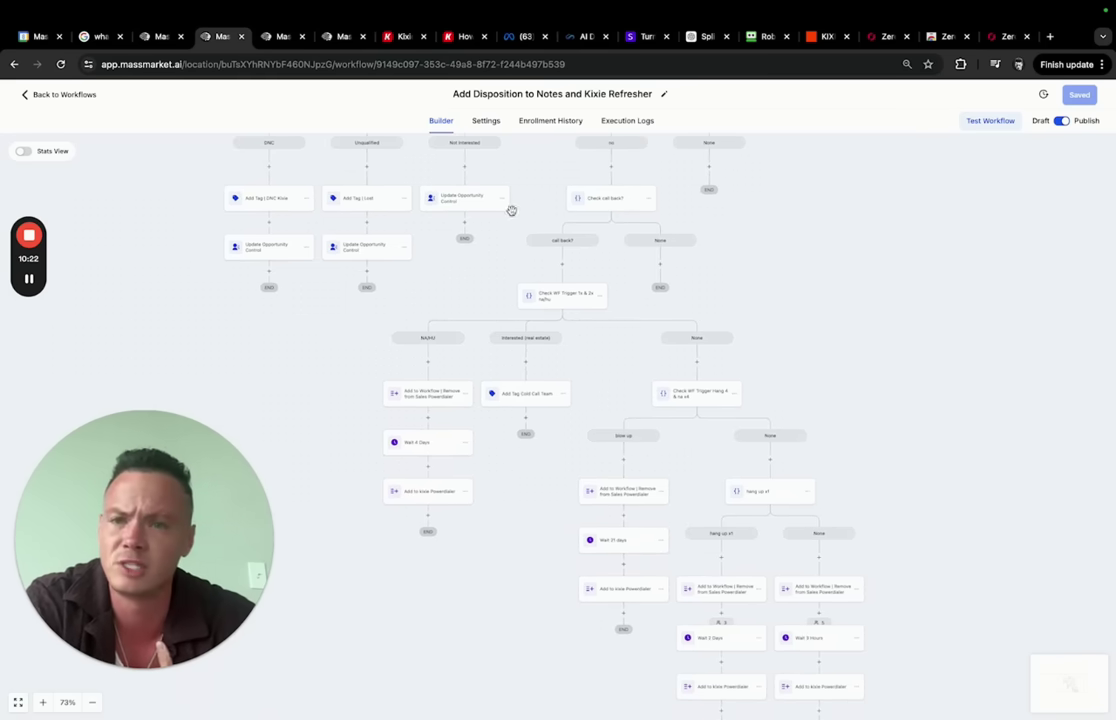
- Bring up the "add to kixie powerdialer" workflow and examine its lead source branches, powerdialer tags and webhooks
{"action": "left_click", "coordinate": [283, 37]}
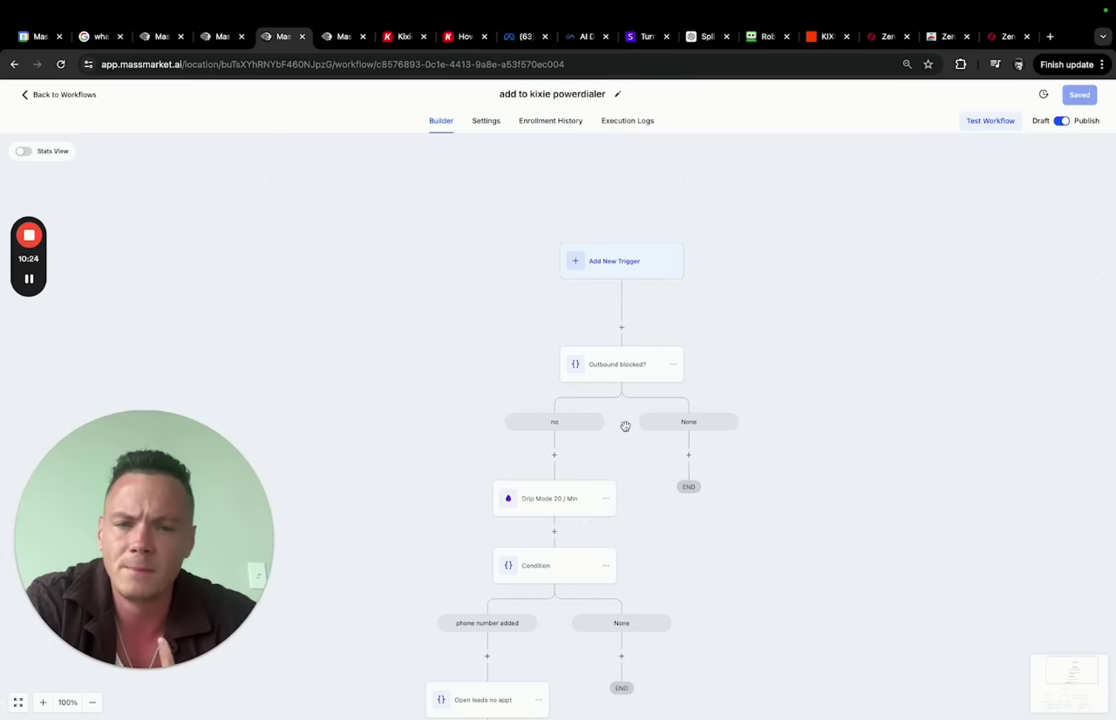
{"action": "scroll", "coordinate": [625, 426], "scroll_direction": "down", "scroll_amount": 10}
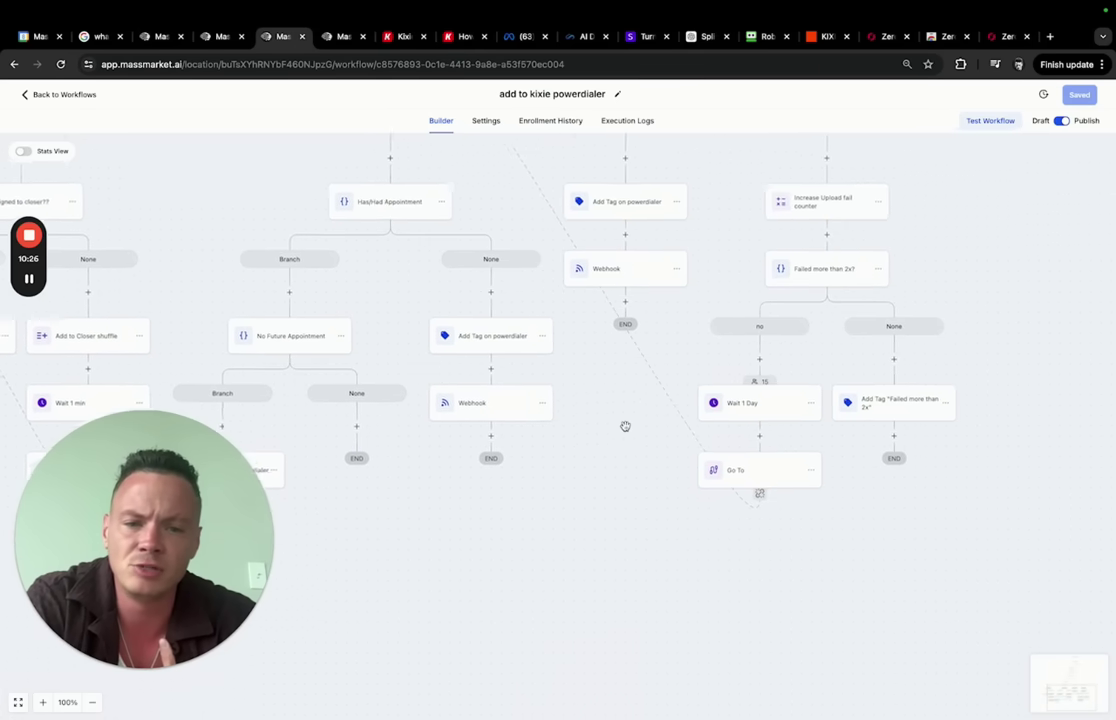
{"action": "scroll", "coordinate": [625, 426], "scroll_direction": "left", "scroll_amount": 5}
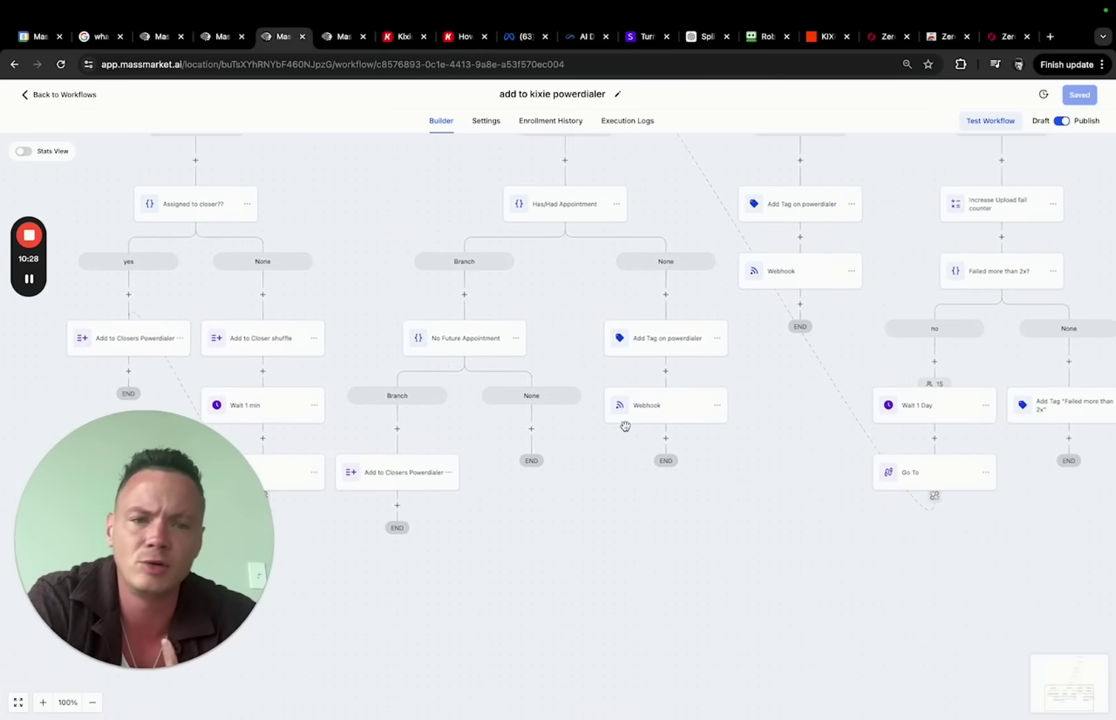
{"action": "scroll", "coordinate": [625, 426], "scroll_direction": "up", "scroll_amount": 4}
{"action": "scroll", "coordinate": [625, 426], "scroll_direction": "right", "scroll_amount": 5}
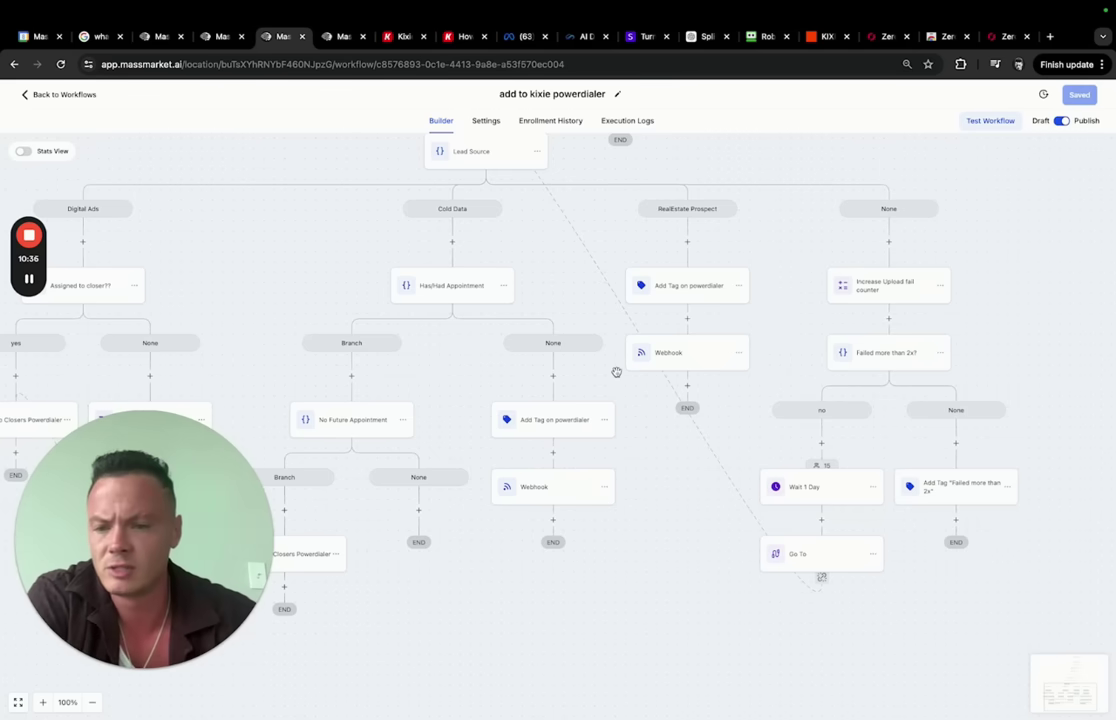
- Bring up the "Transfer Last Kixie Disposition to Lead Disposition" workflow and examine its triggers and Update Lead Disposition branches
{"action": "left_click", "coordinate": [340, 40]}
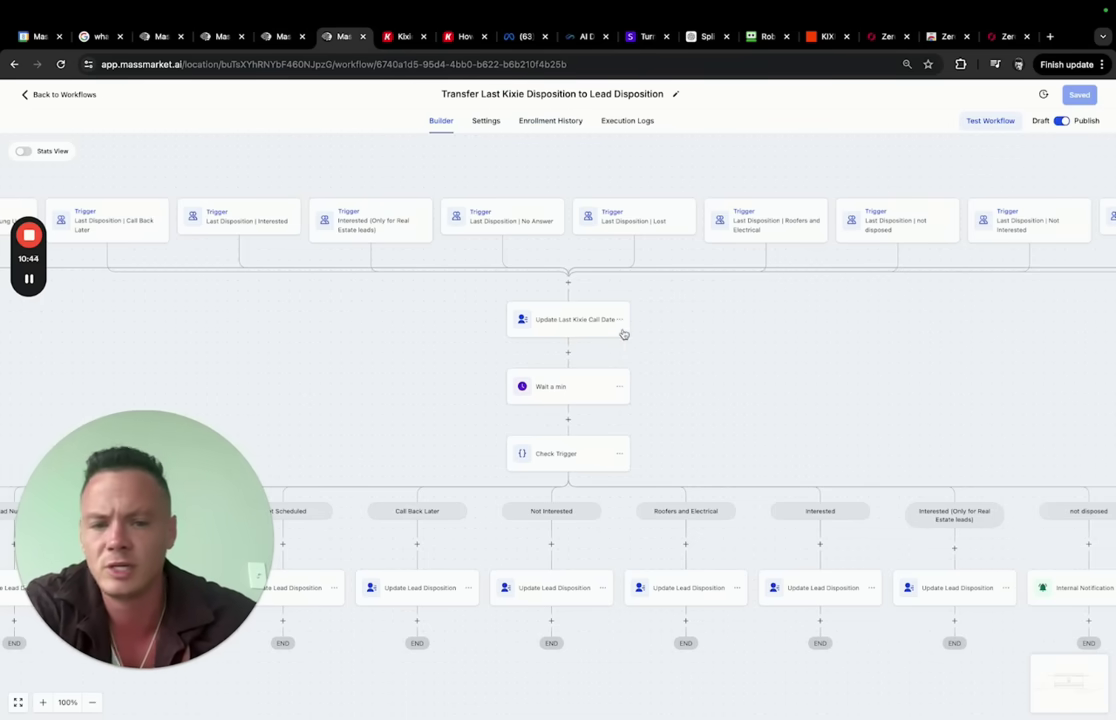
{"action": "scroll", "coordinate": [622, 331], "scroll_direction": "down", "scroll_amount": 2}
{"action": "scroll", "coordinate": [622, 329], "scroll_direction": "up", "scroll_amount": 3}
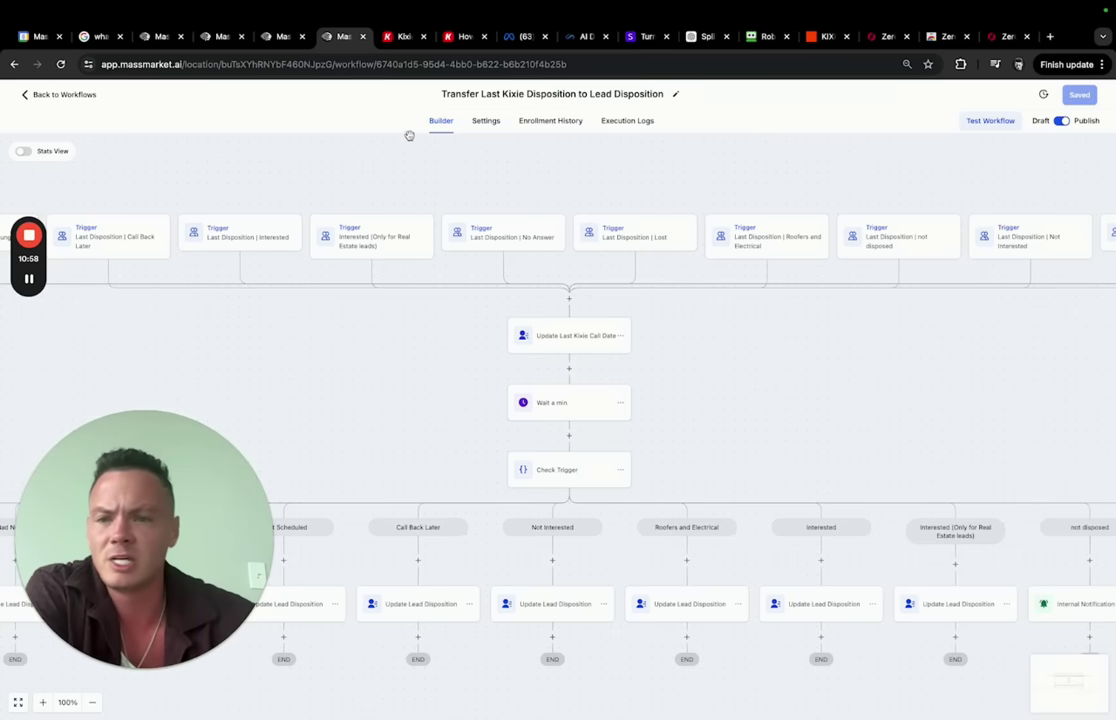
{"action": "mouse_move", "coordinate": [30, 238]}
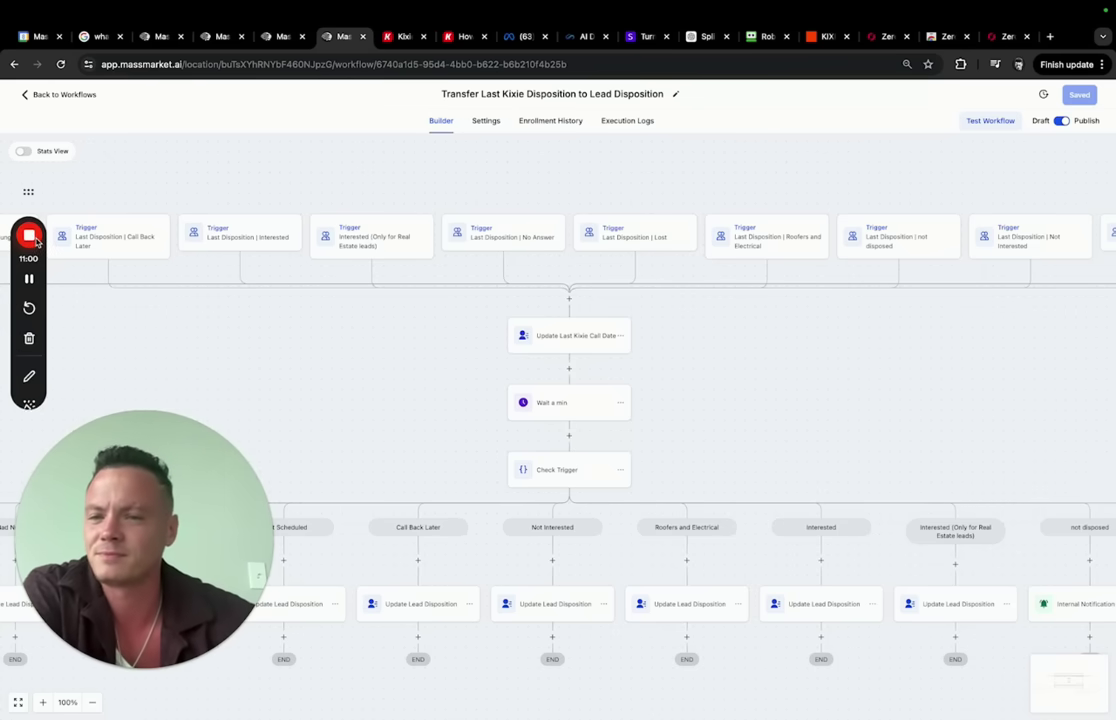